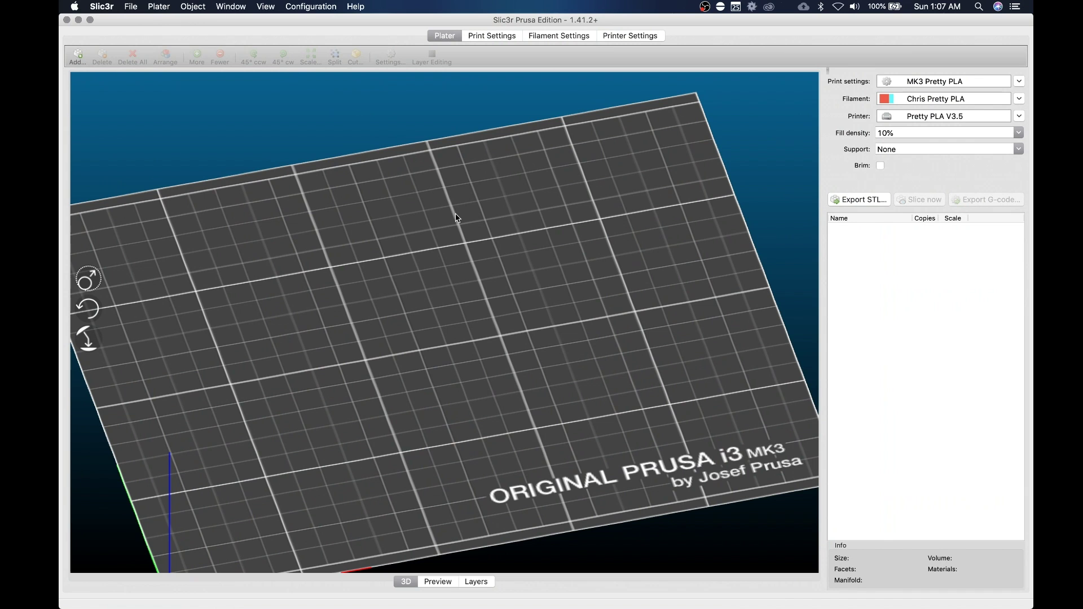
- Start opening an STL from the File menu and select golden-gun-1.stl in Downloads
left_click(131, 6)
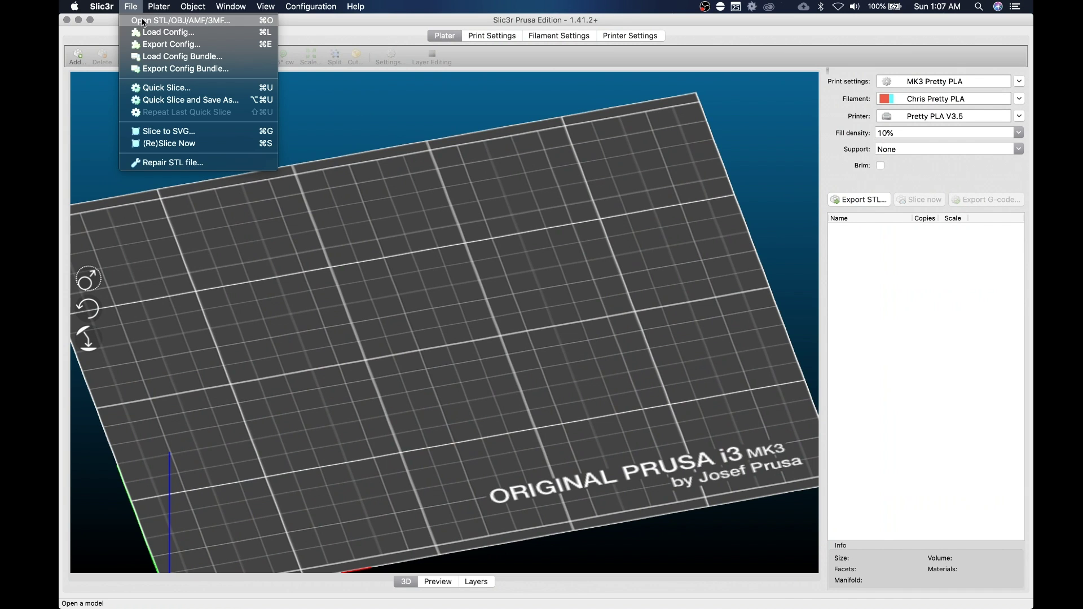
left_click(144, 21)
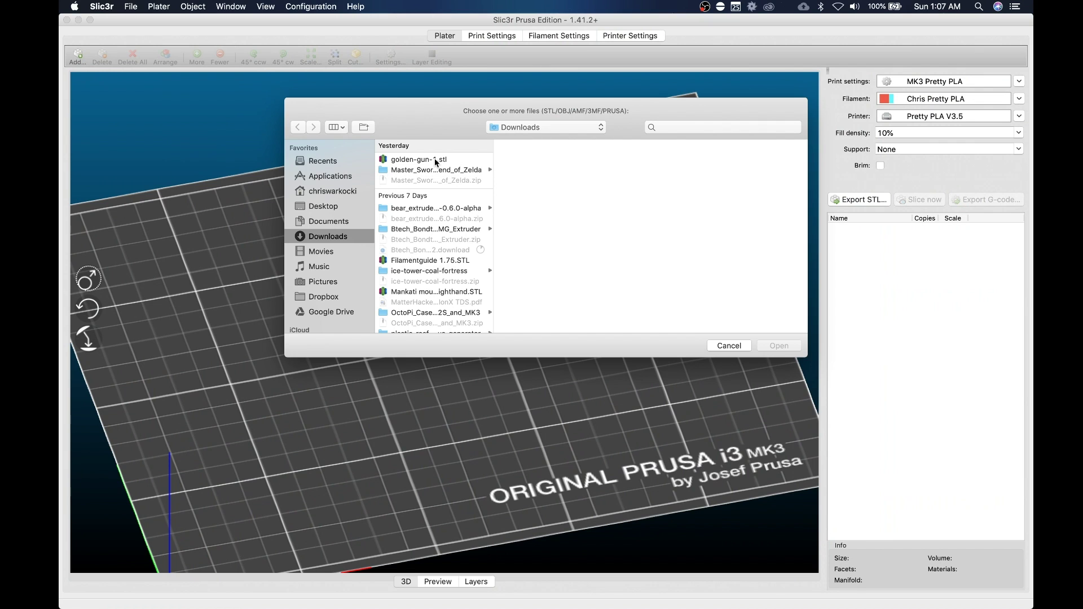
left_click(435, 160)
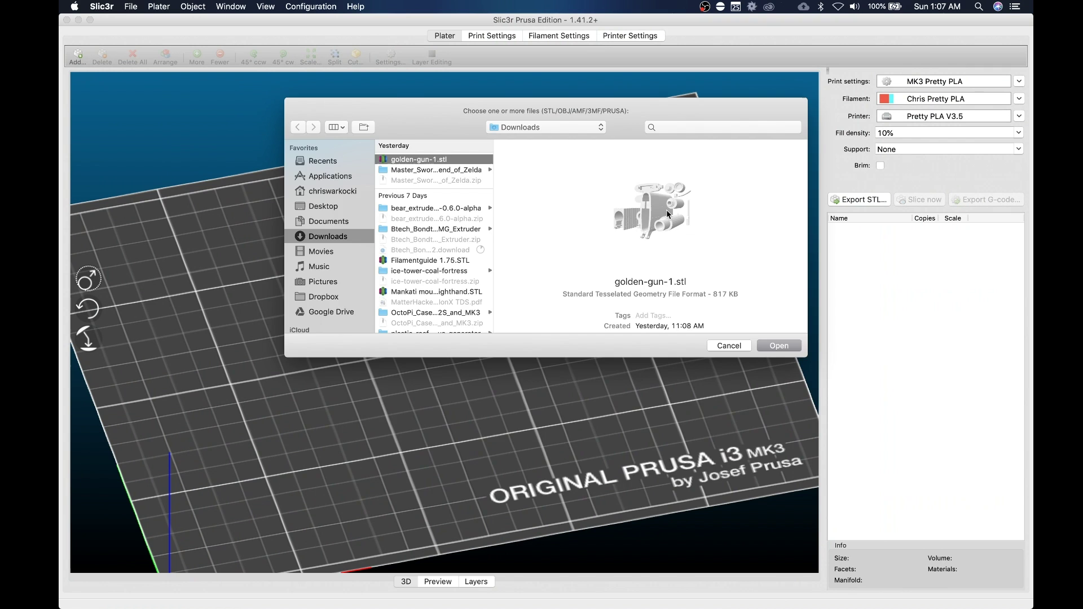
- Inspect the gun model in an enlarged Quick Look preview by spinning it around
left_click(666, 208)
left_click_drag(677, 327, 598, 267)
key("space")
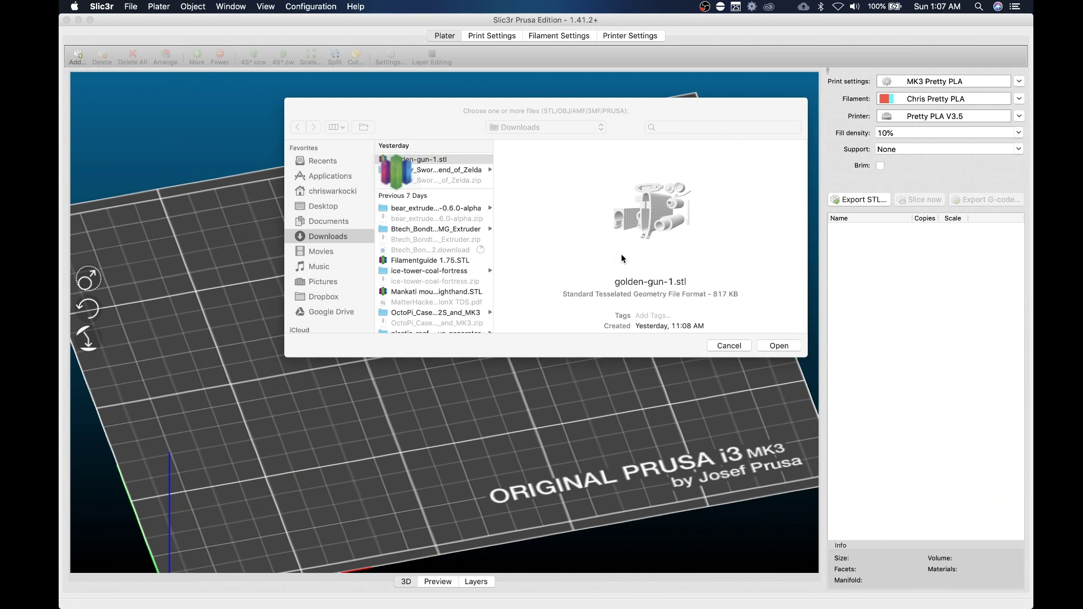
left_click(779, 345)
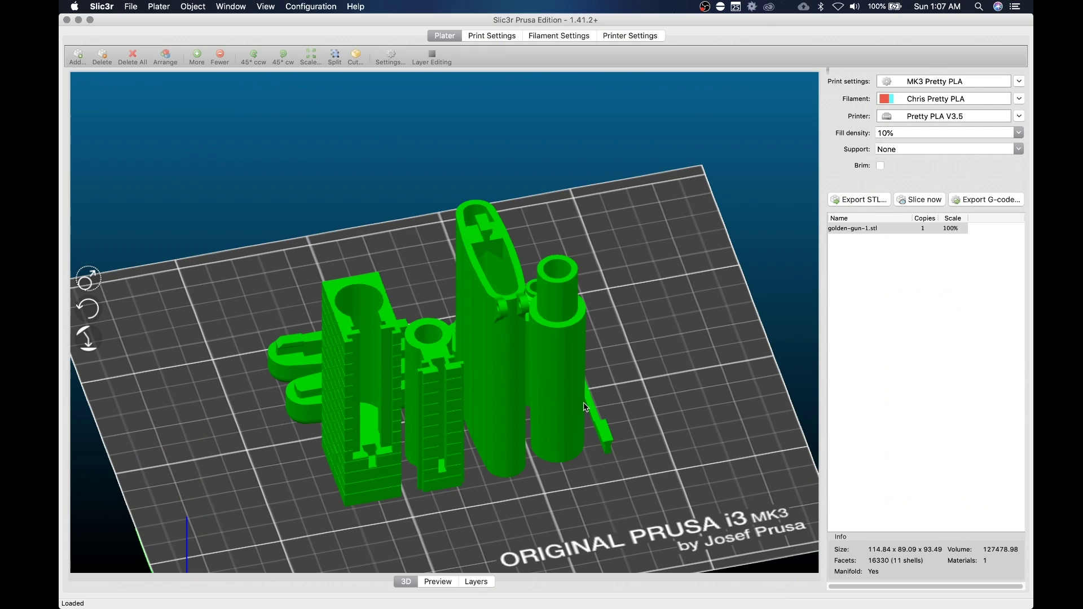
key("r")
key("r")
key("r")
key("r")
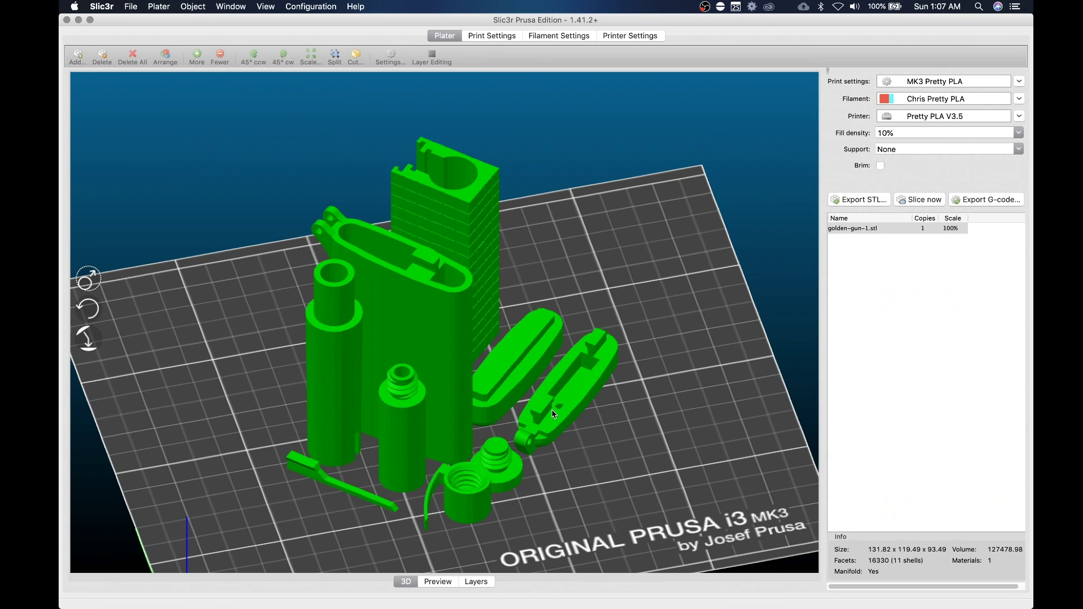
left_click_drag(650, 403, 572, 407)
left_click_drag(667, 388, 654, 402)
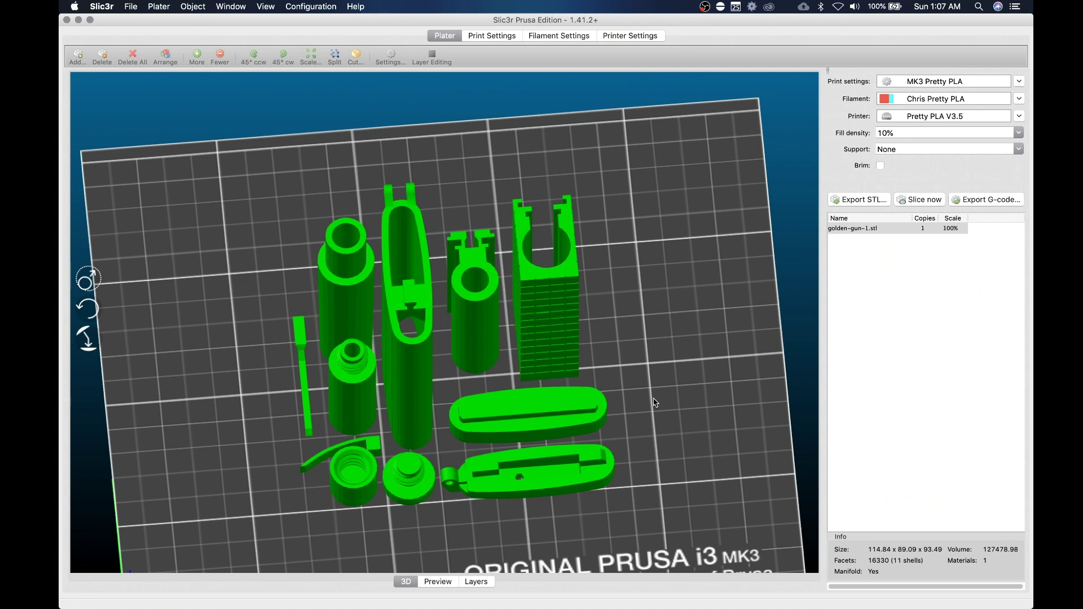
left_click_drag(655, 402, 660, 353)
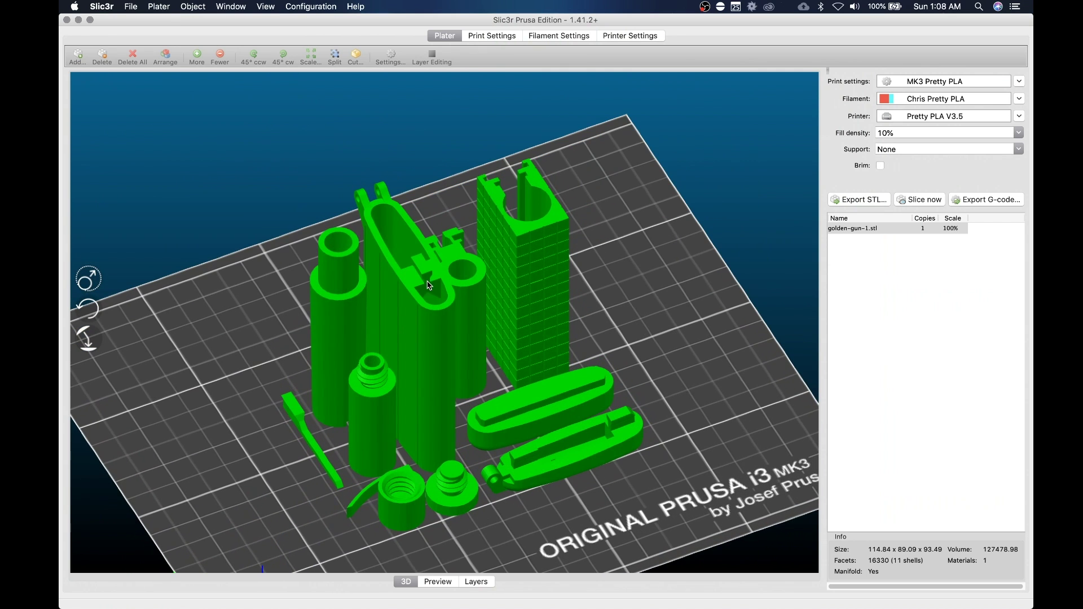
key("1")
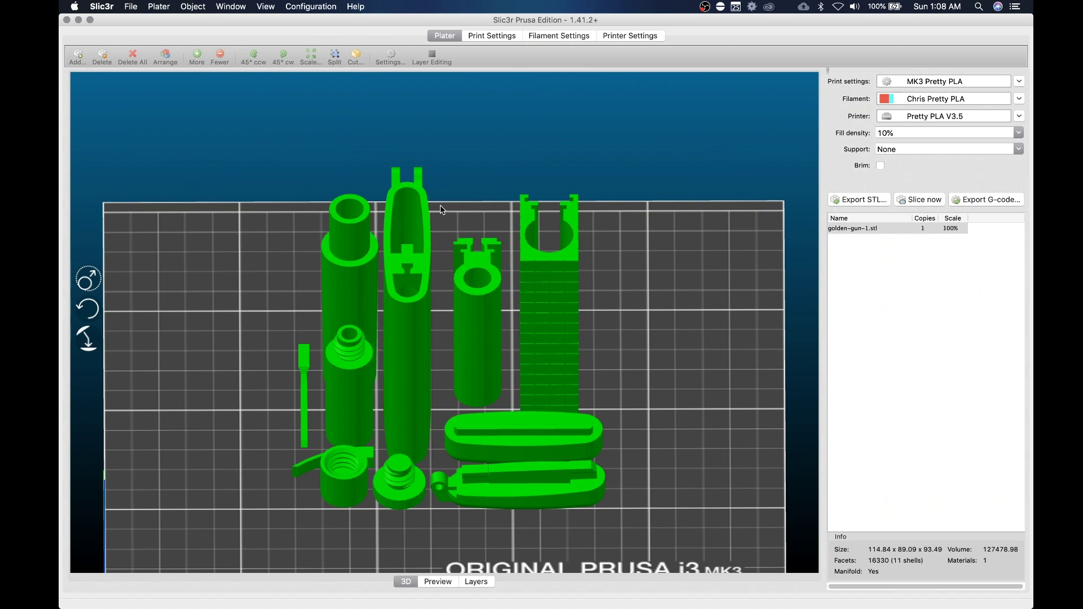
key("0")
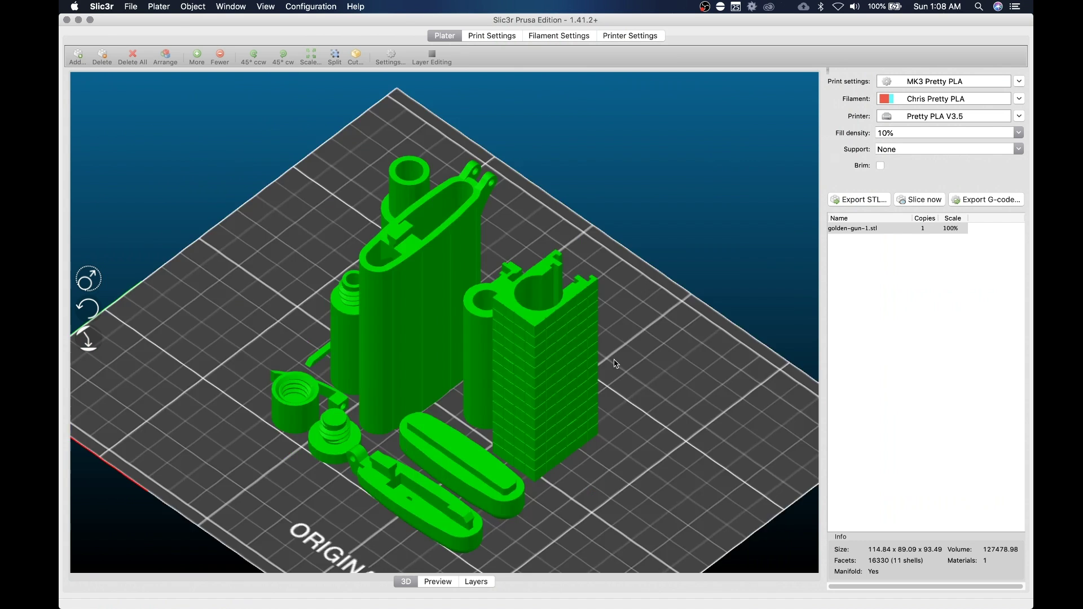
key("6")
left_click_drag(551, 379, 630, 469)
left_click_drag(590, 378, 654, 410)
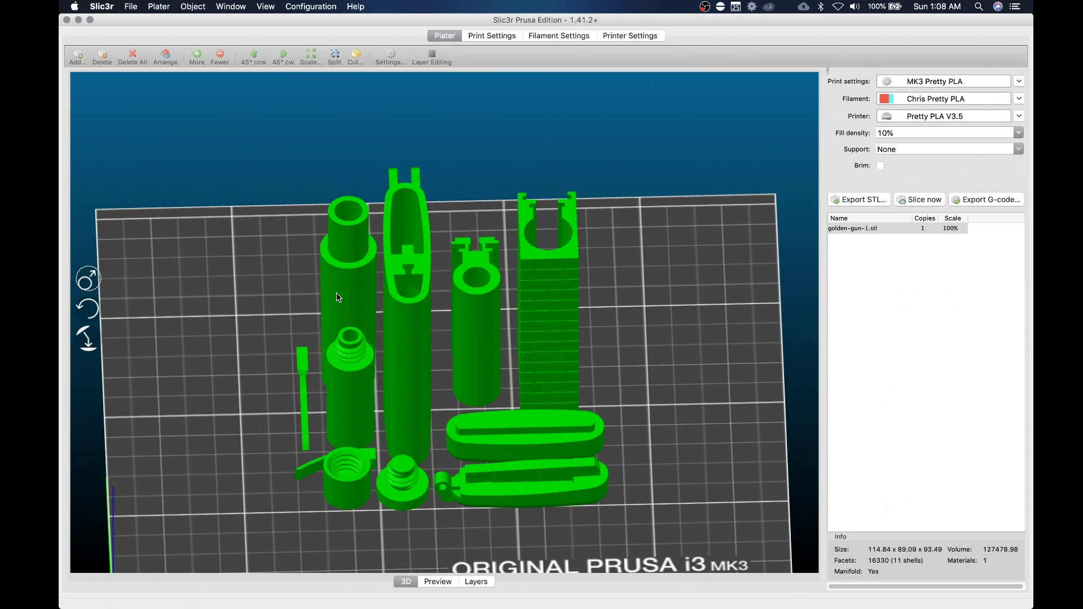
- Open the gun model's Settings dialog and orbit its parts preview
right_click(561, 324)
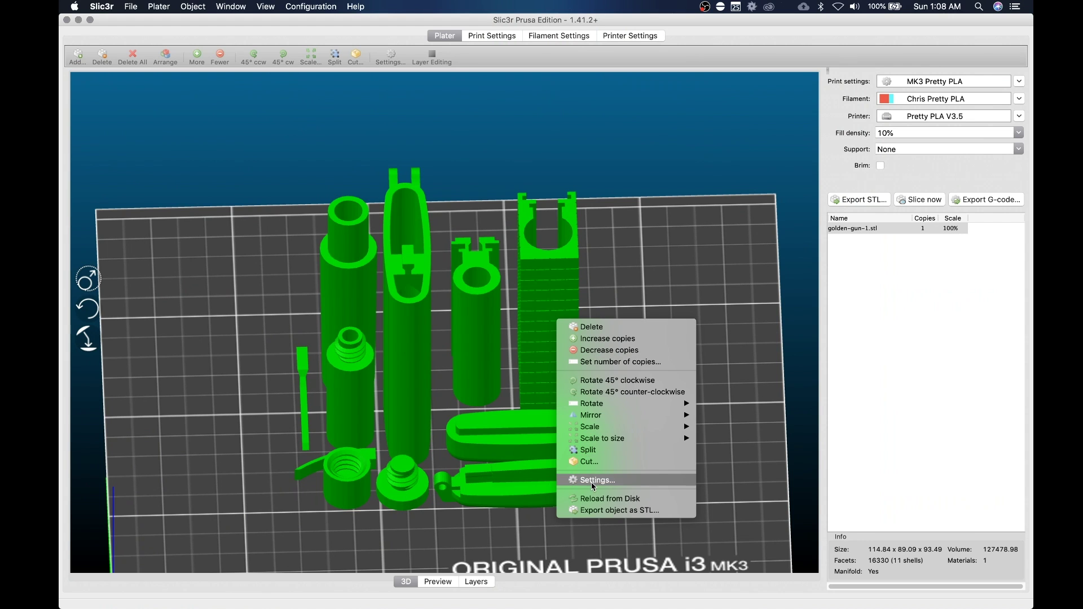
left_click(647, 268)
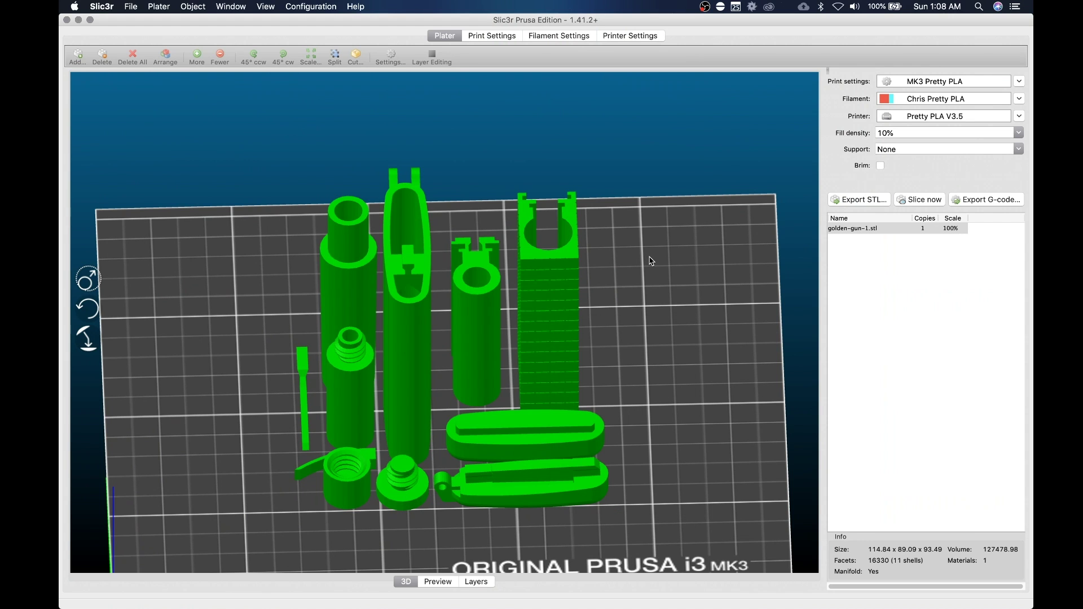
double_click(553, 316)
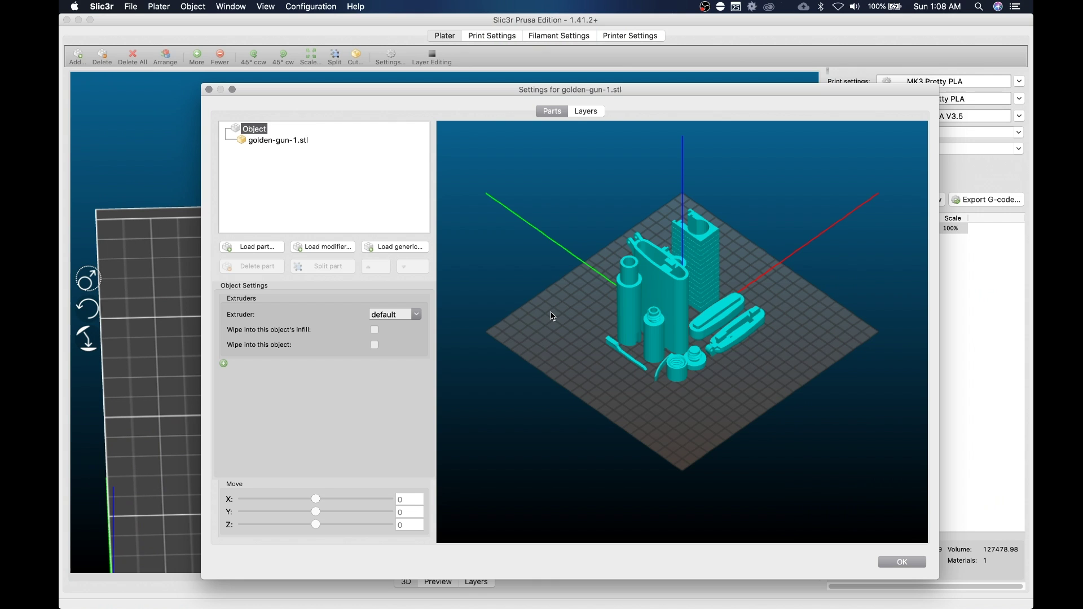
left_click_drag(677, 338, 631, 380)
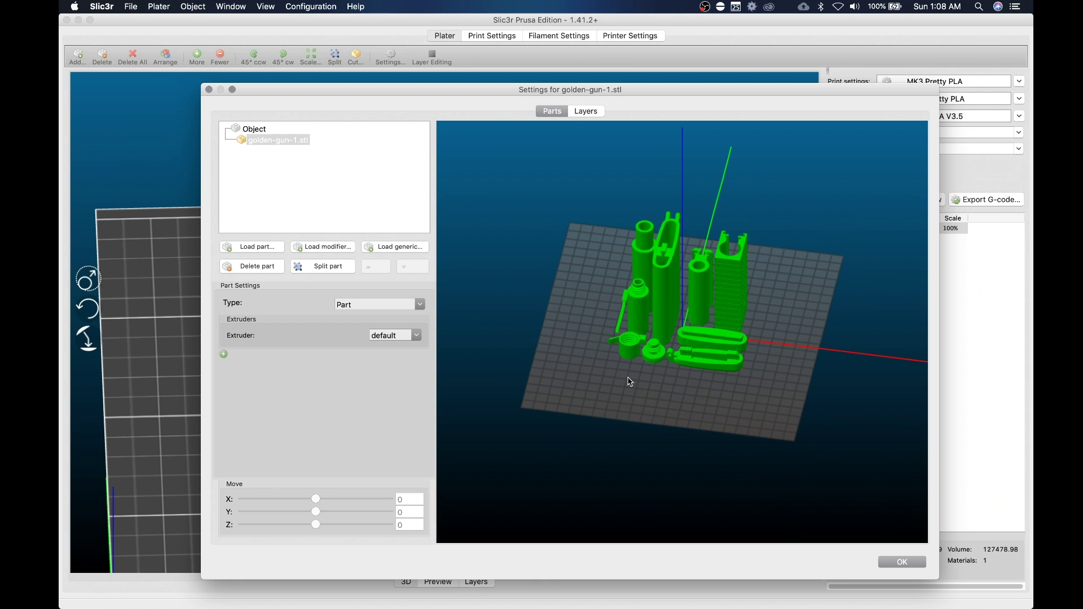
- Select the golden-gun-1.stl part in the object's parts tree
left_click(254, 128)
left_click(257, 140)
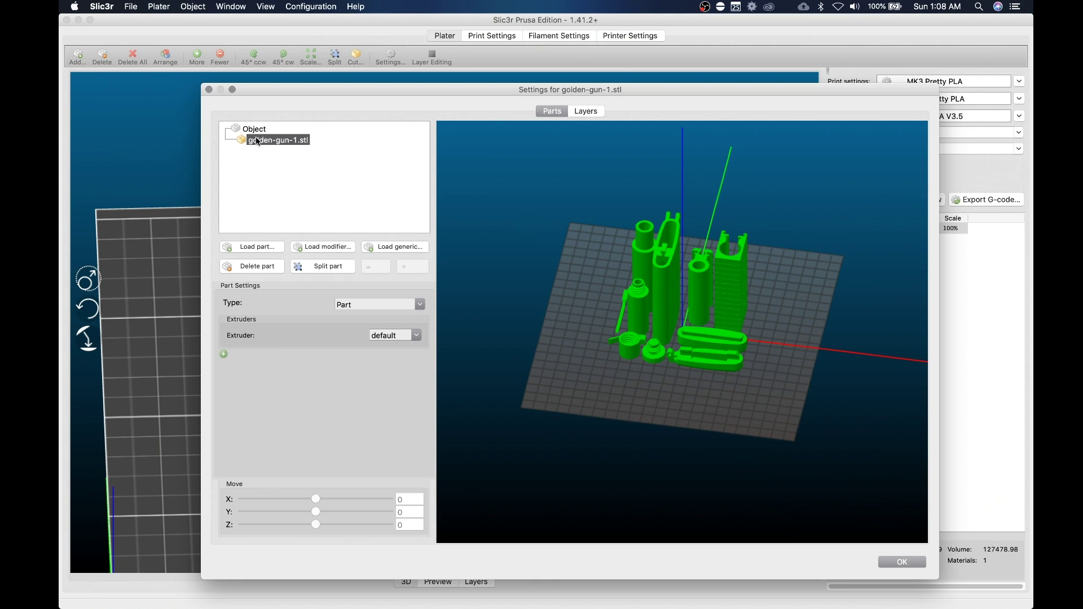
left_click(254, 129)
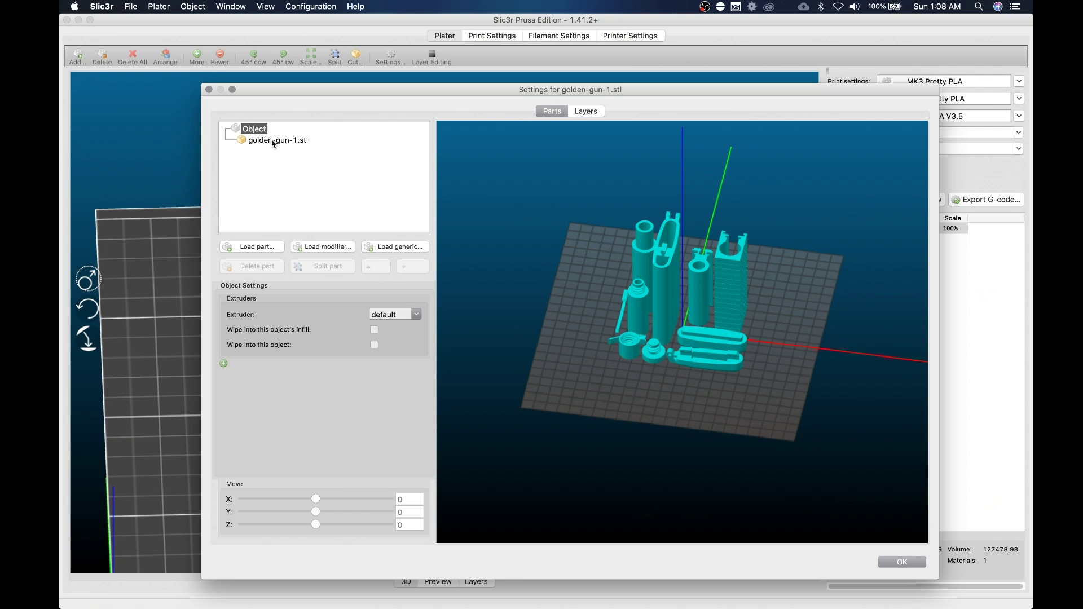
left_click(273, 141)
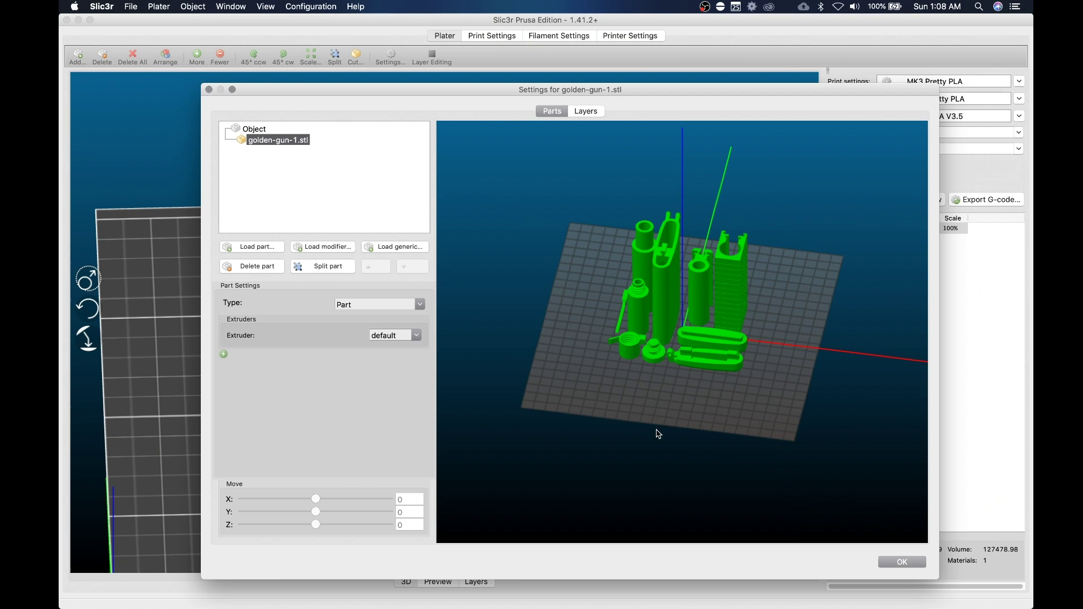
mouse_move(621, 396)
left_mouse_down()
mouse_move(640, 406)
mouse_move(603, 384)
mouse_move(631, 425)
mouse_move(629, 416)
left_mouse_up()
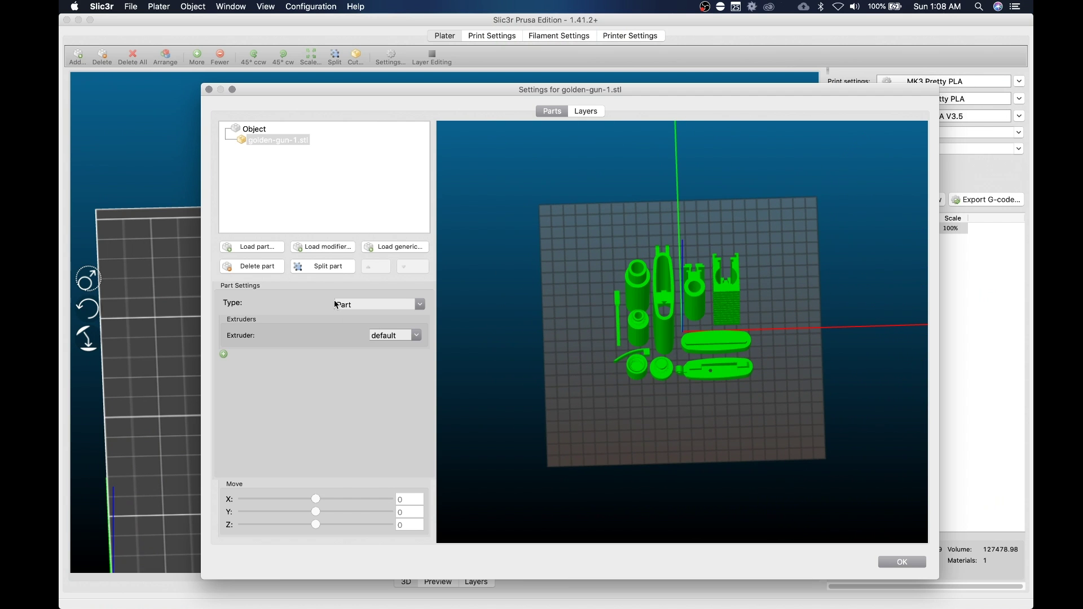
- Split the model into numbered parts and pick out the gun body part
left_click(334, 270)
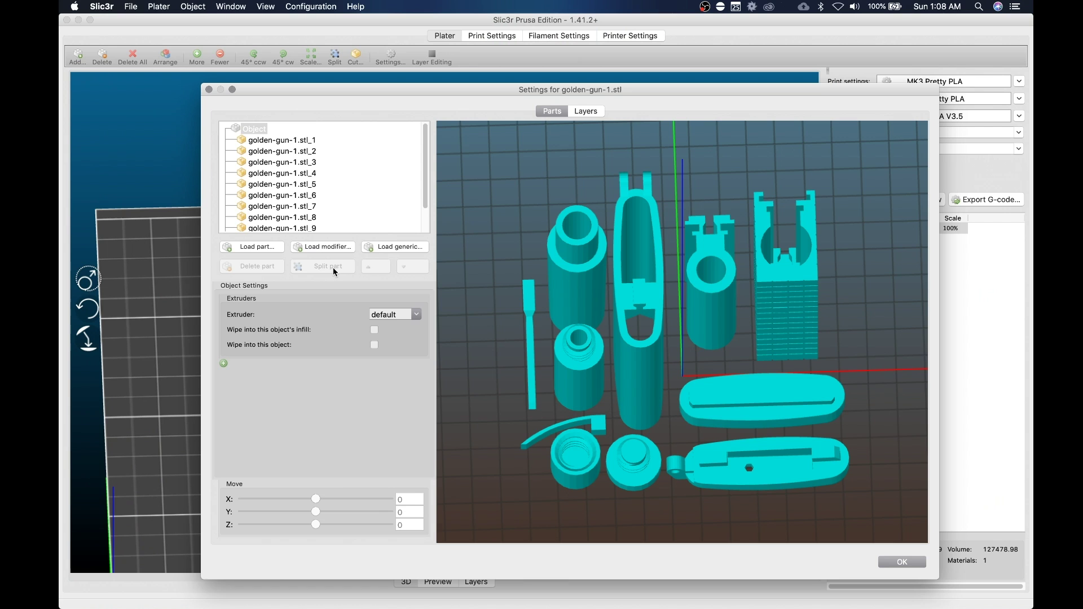
scroll(307, 177, "down", 3)
left_click(645, 362)
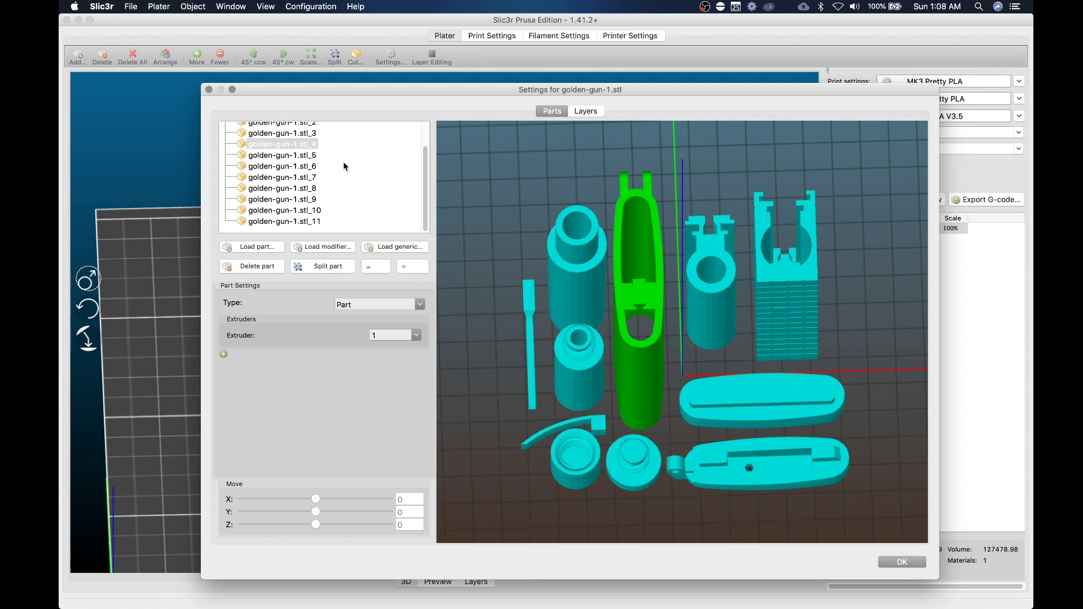
scroll(343, 161, "up", 3)
- Delete parts golden-gun-1.stl_1, _2, _3, _5 and _6 from the parts list
left_click(282, 140)
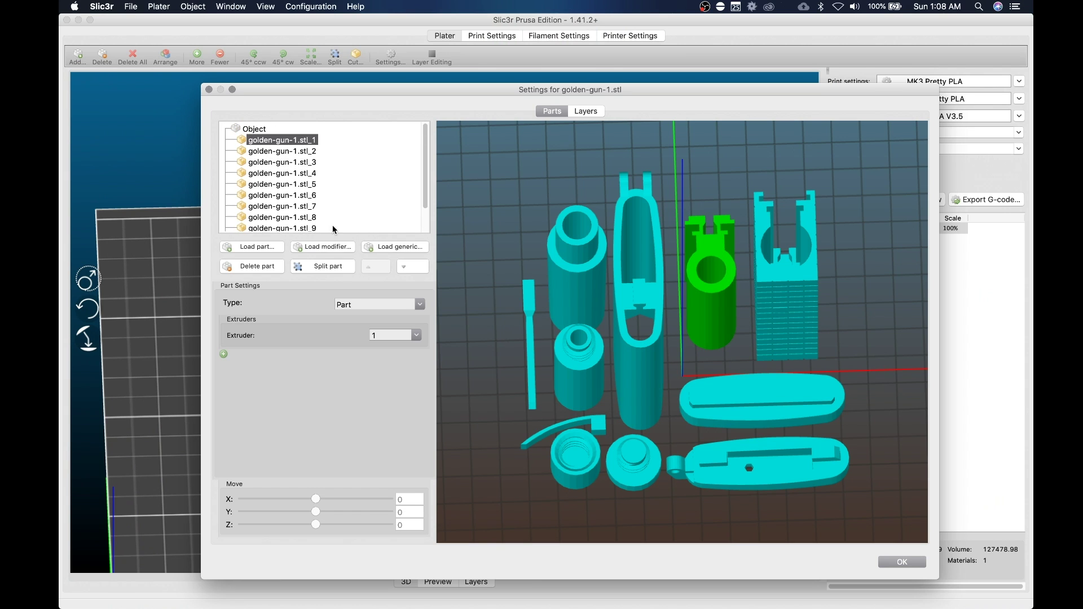
left_click(269, 266)
left_click(295, 140)
left_click(270, 266)
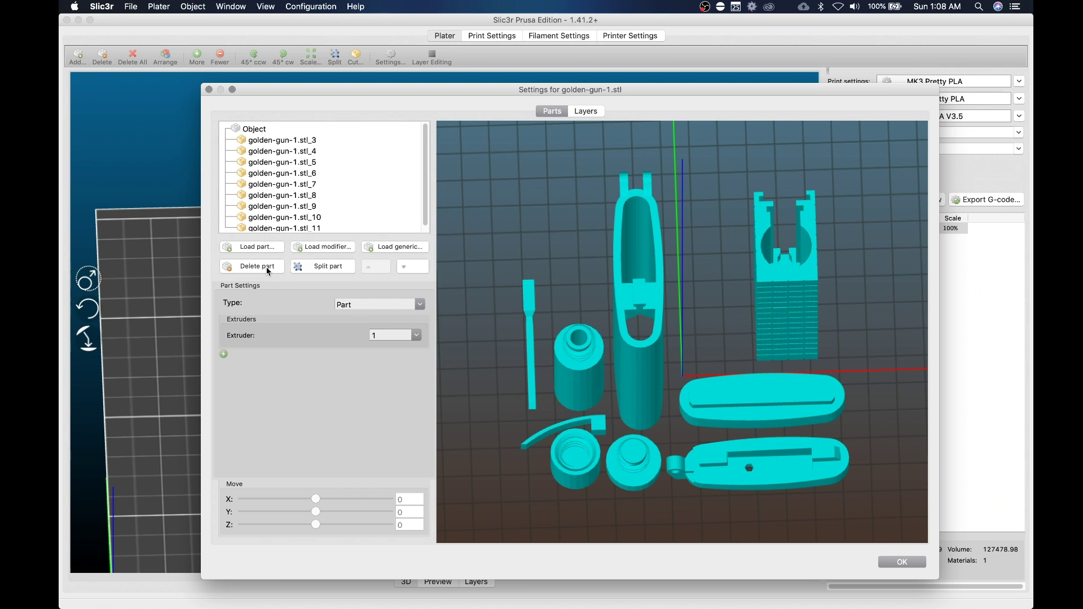
left_click(296, 140)
left_click(279, 265)
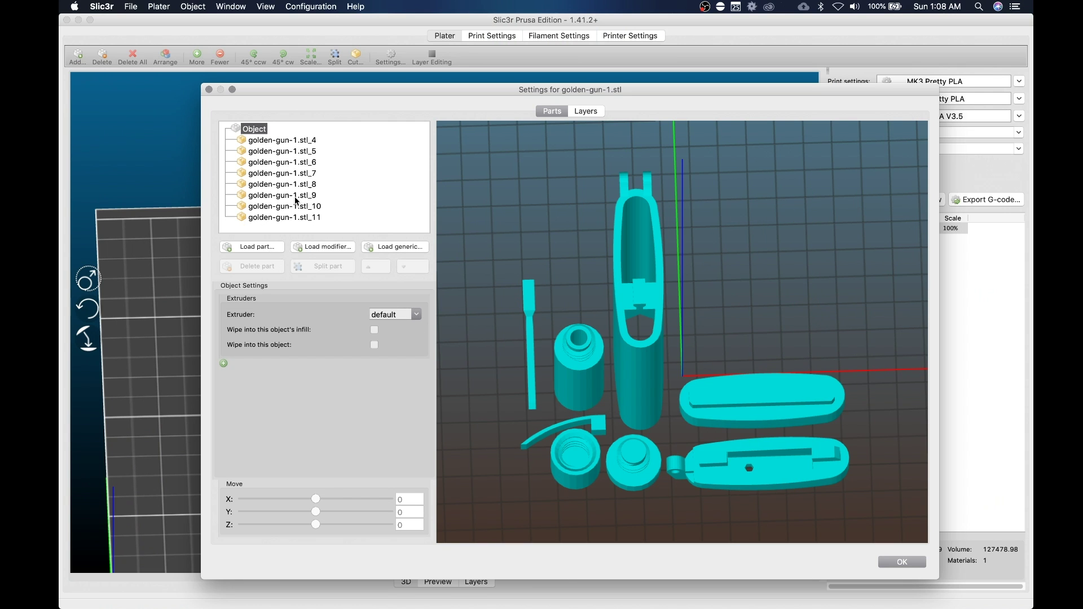
left_click(306, 151)
left_click(273, 267)
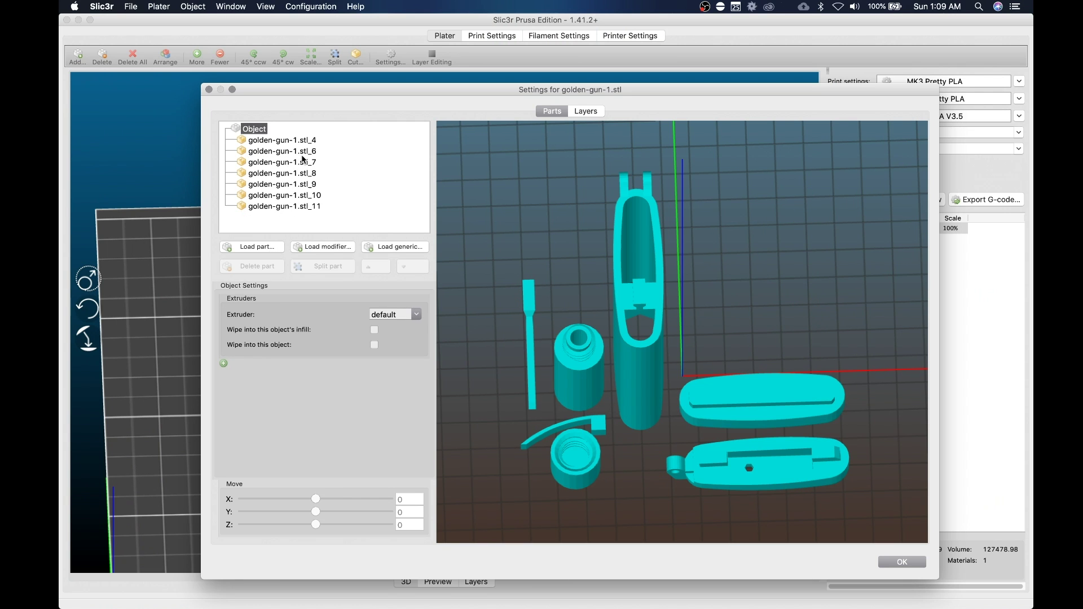
left_click(304, 151)
left_click(267, 266)
- Delete parts golden-gun-1.stl_7 through _11 and confirm, leaving only golden-gun-1.stl_4
left_click(310, 152)
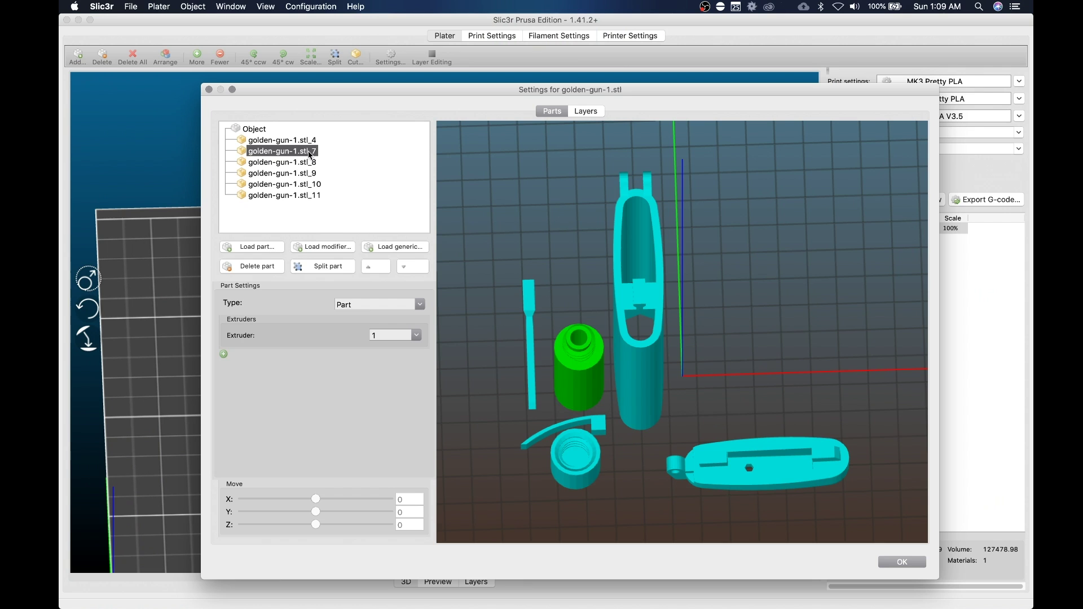
left_click(268, 267)
left_click(302, 151)
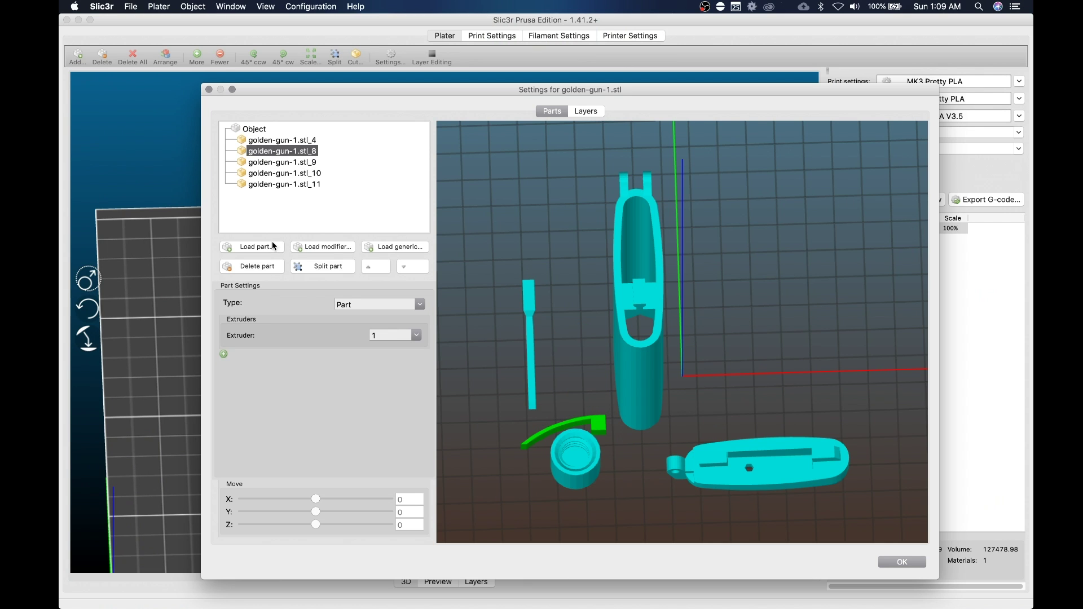
left_click(267, 267)
left_click(304, 151)
left_click(267, 266)
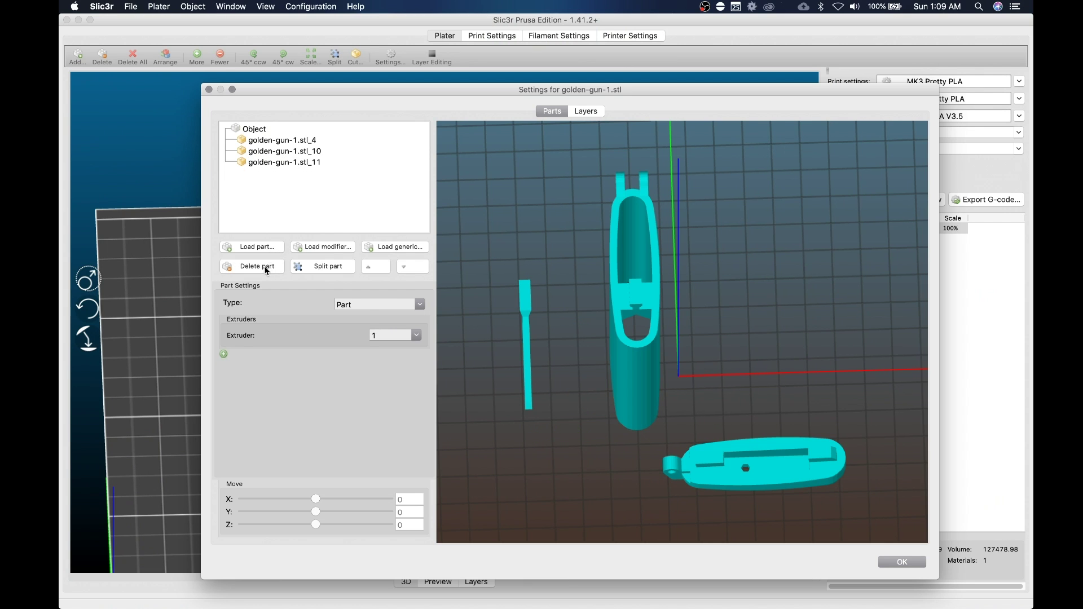
left_click(302, 152)
left_click(267, 267)
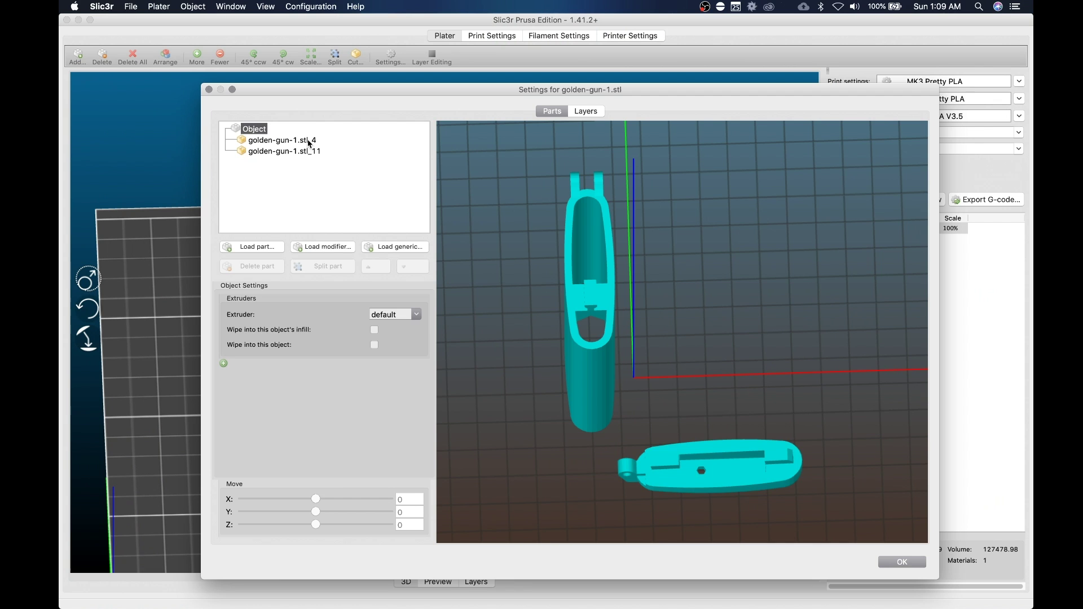
left_click(308, 151)
left_click(268, 266)
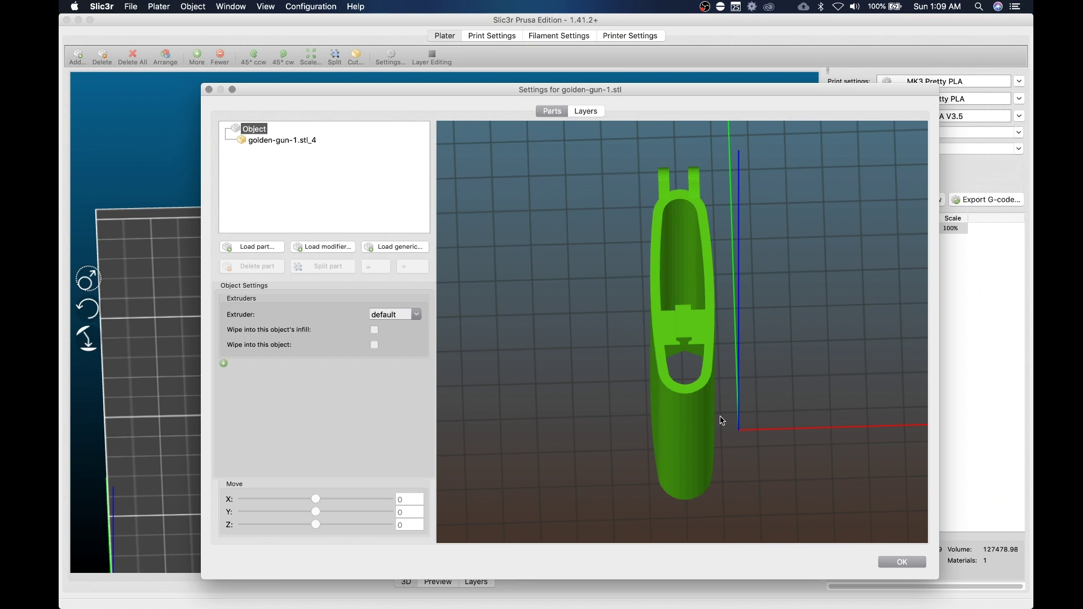
left_click(901, 562)
- Select the remaining gun part and rotate it a quarter turn
left_click_drag(682, 435, 431, 423)
left_click(451, 419)
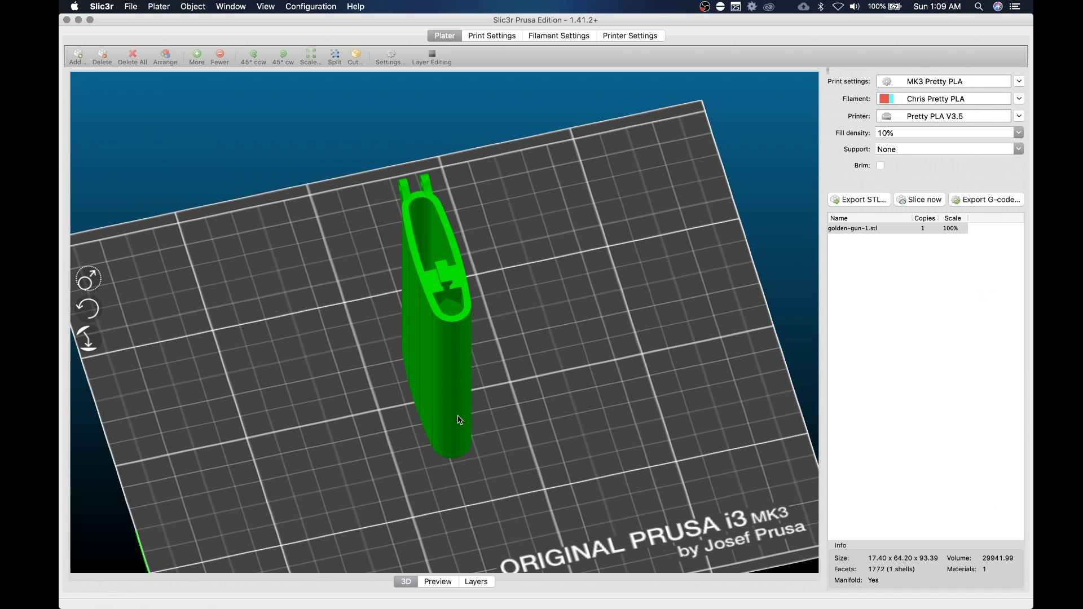
key("r")
key("r")
key("r")
key("r")
key("r")
key("r")
key("r")
key("r")
key("r")
key("r")
key("0")
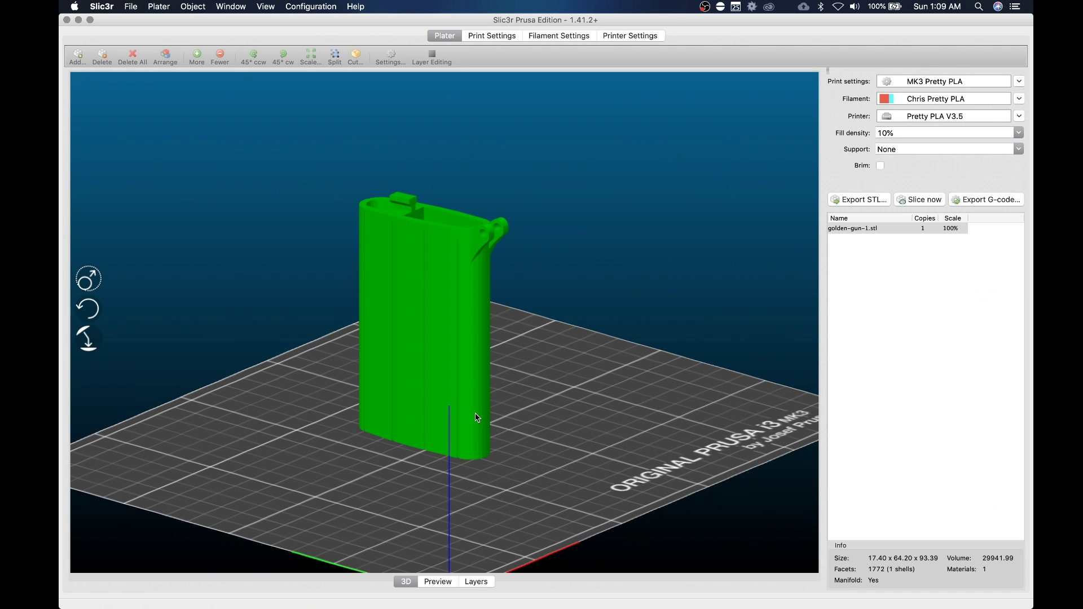
- Scale the gun part up to about 188.4% and reopen its object settings
key("s")
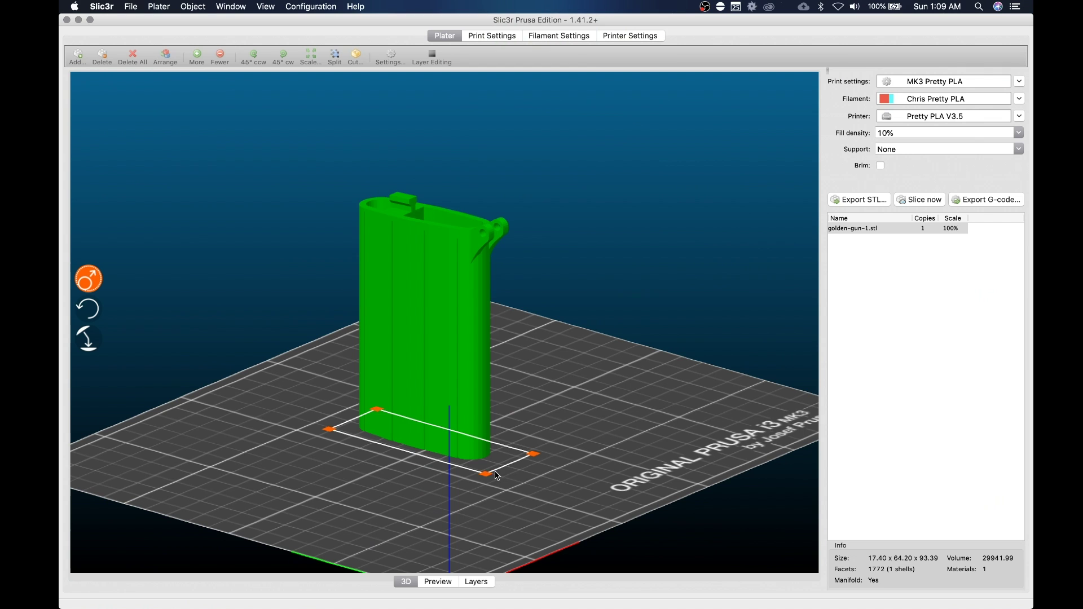
left_click_drag(484, 474, 512, 501)
left_click_drag(688, 458, 654, 476)
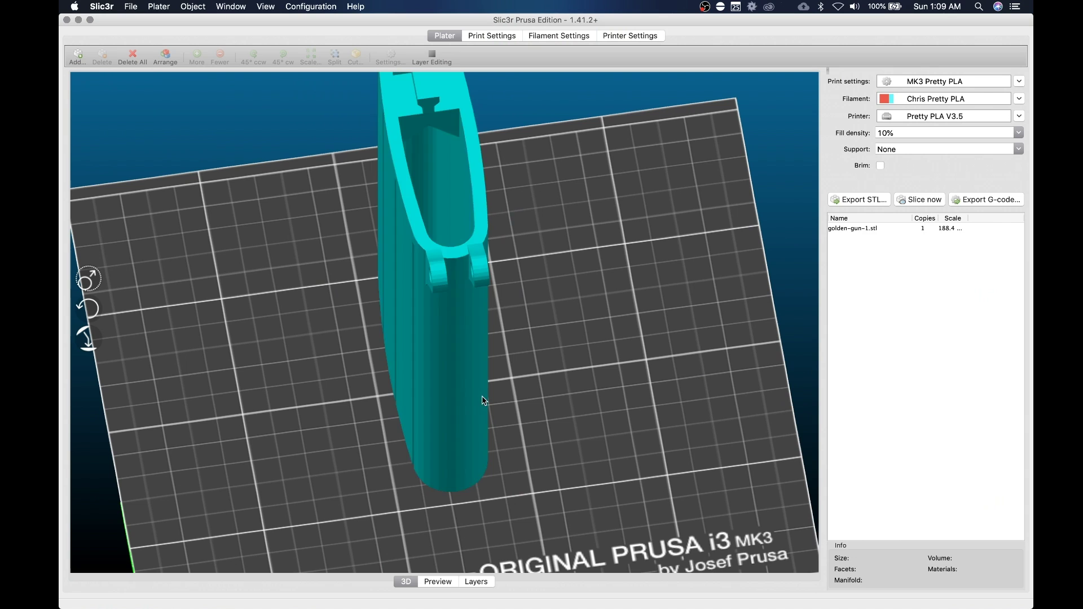
double_click(464, 402)
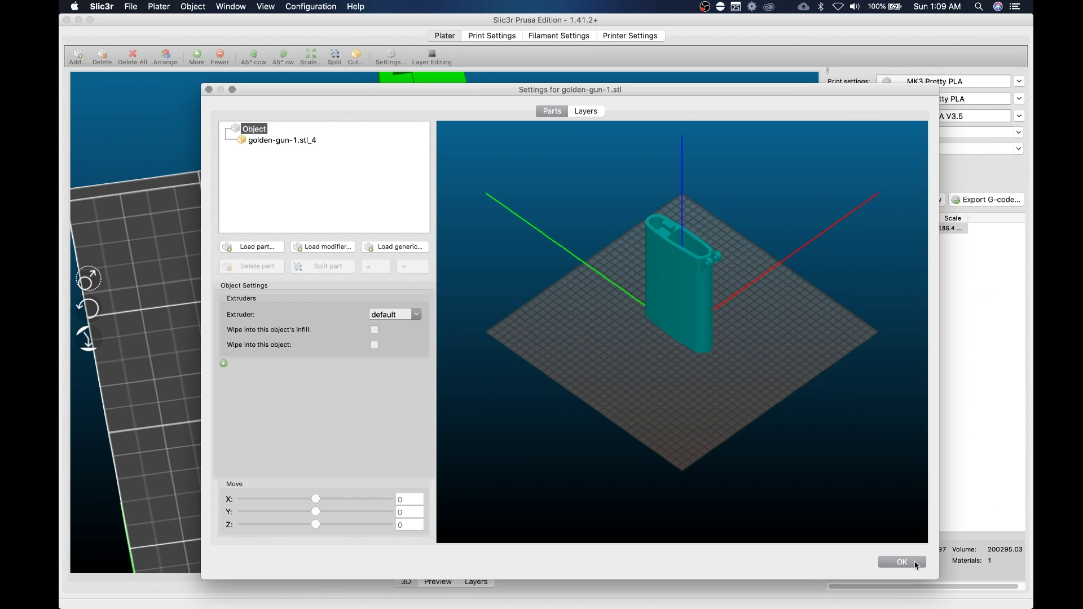
- Set the gun part's uniform scale back to 100 via Scale > Uniformly
left_click(901, 563)
right_click(463, 394)
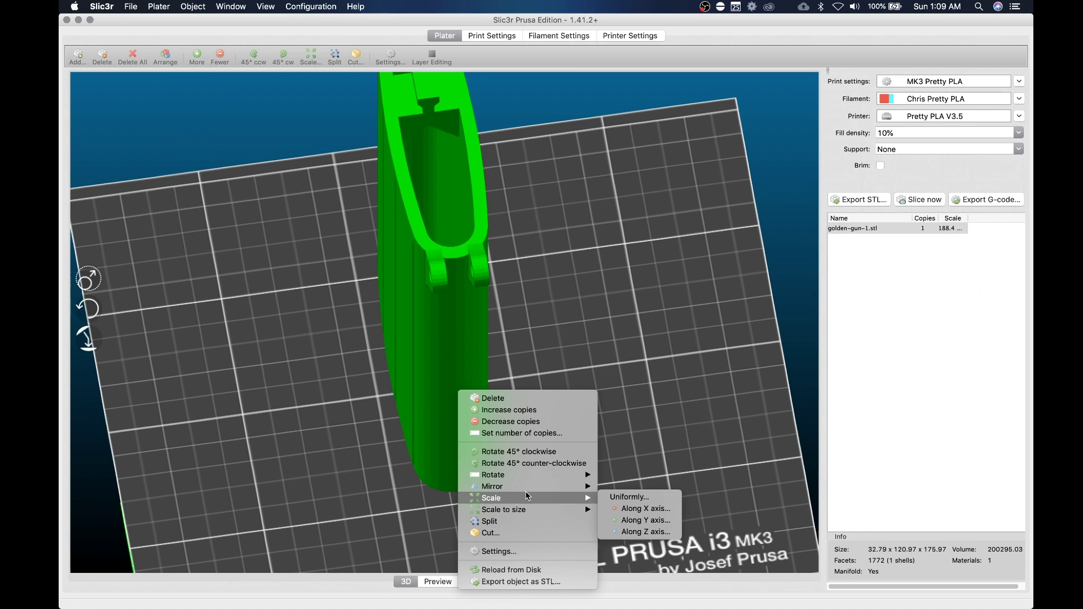
left_click(620, 498)
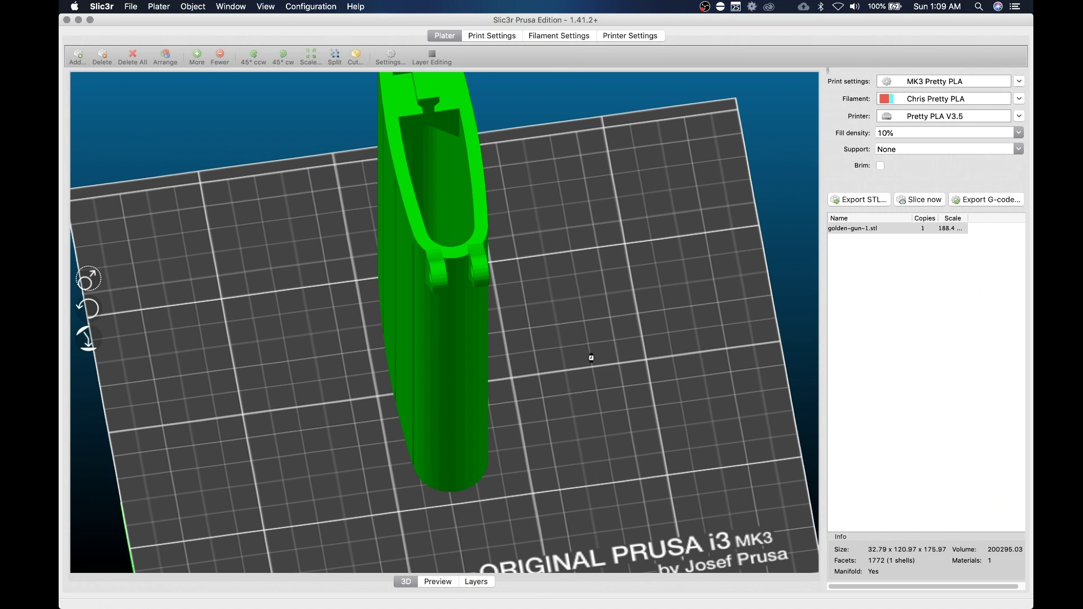
key("super+a")
key("BackSpace")
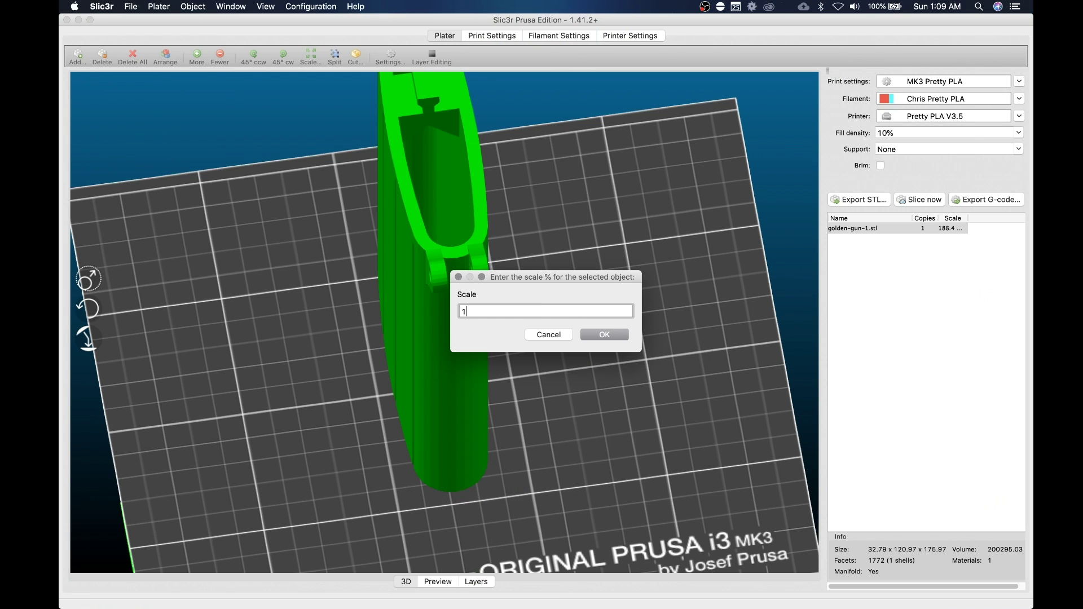
type("100")
key("Return")
mouse_move(593, 414)
left_mouse_down()
mouse_move(629, 367)
mouse_move(598, 414)
left_mouse_up()
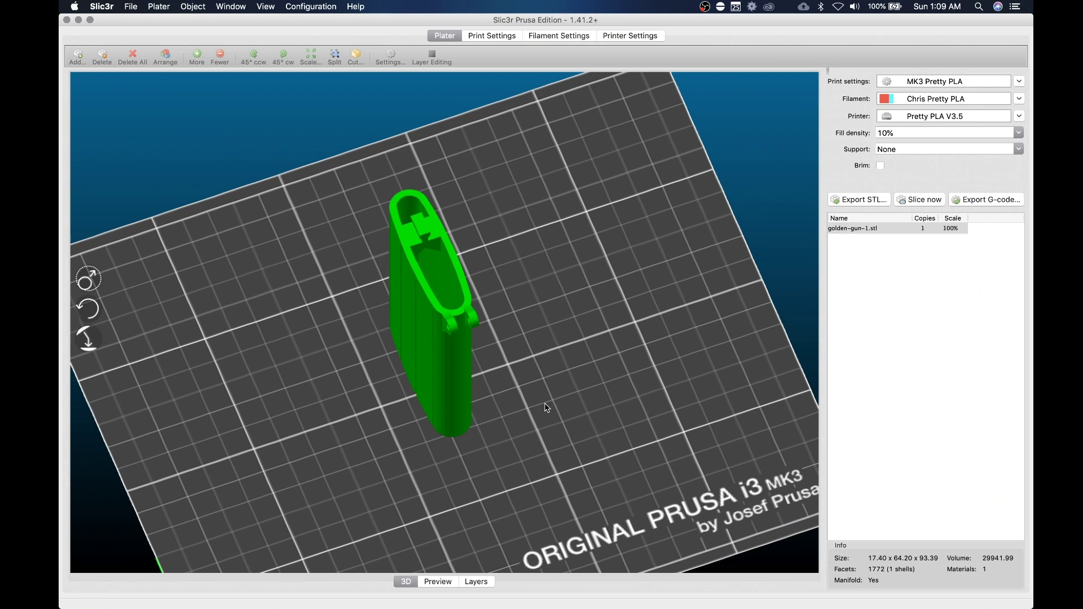
- Export the plate as STL, changing the name from golden-gun-1 to MK3_PLA golden-gun-4.stl
left_click(130, 6)
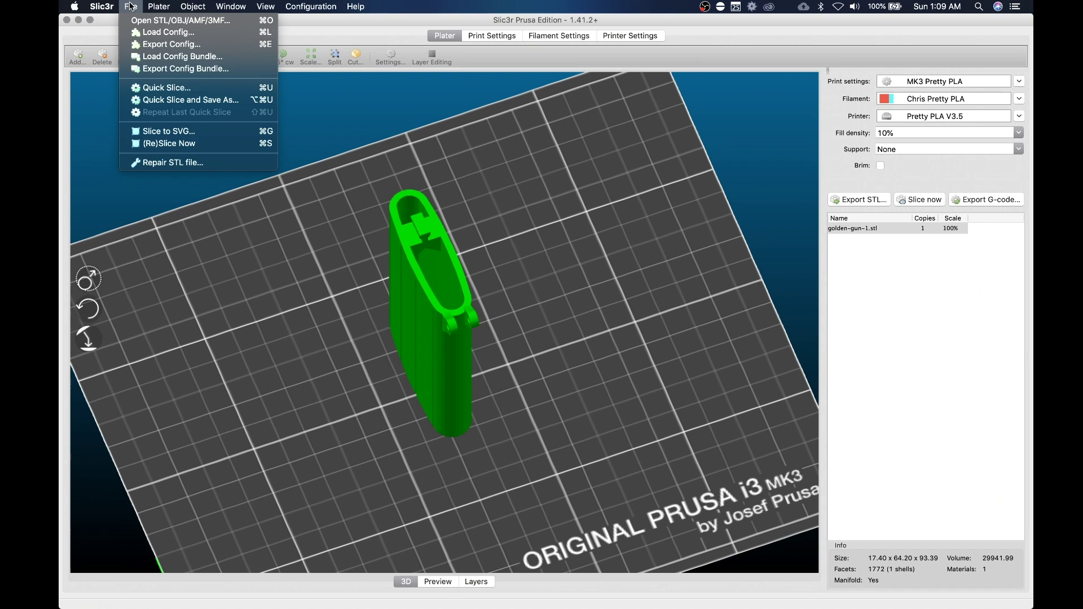
mouse_move(158, 6)
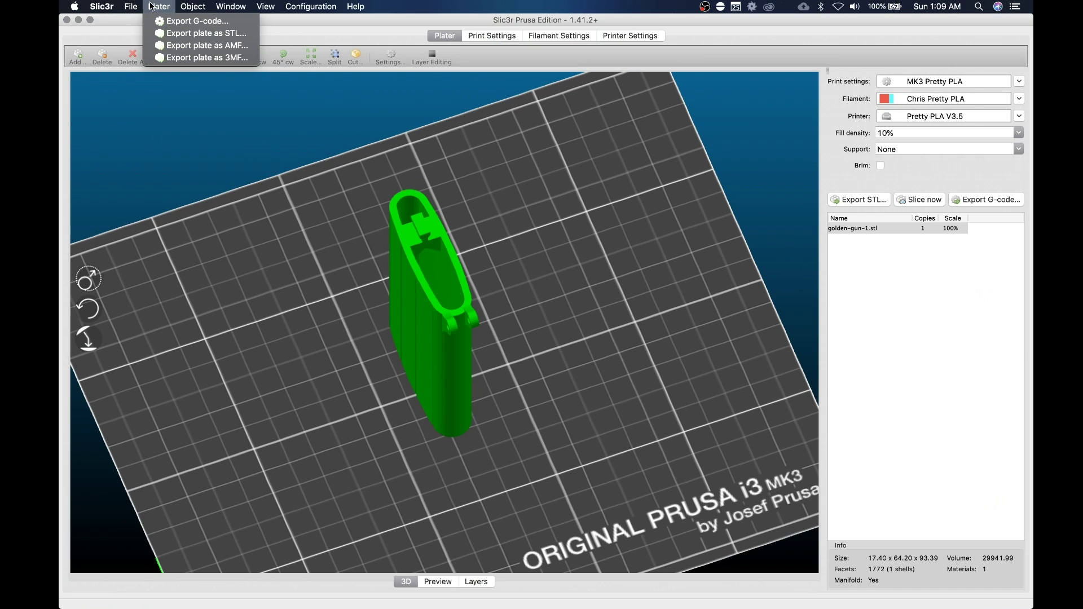
left_click(170, 34)
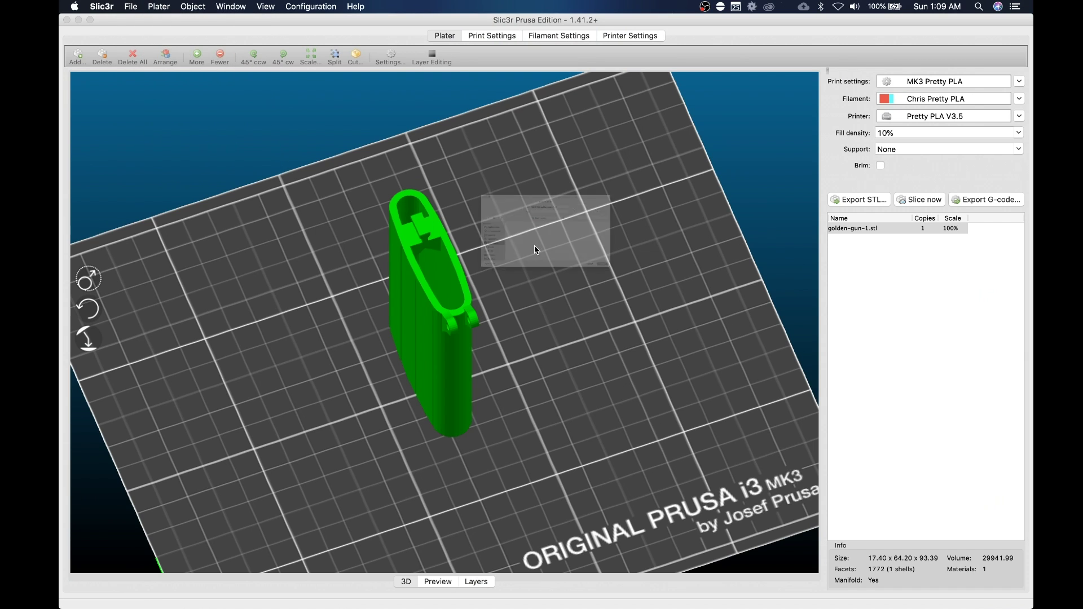
left_click(557, 141)
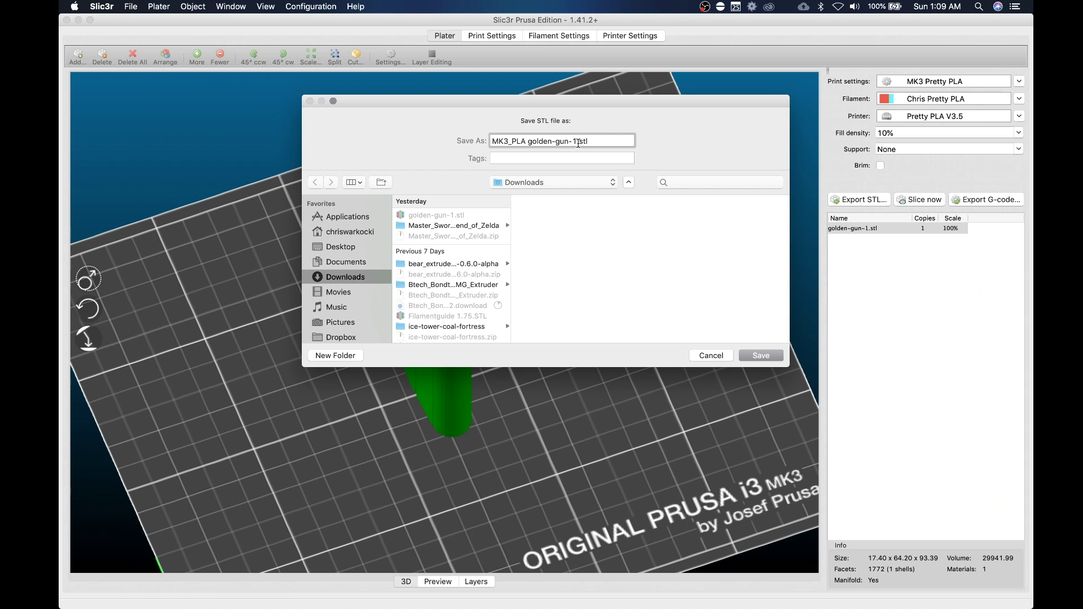
left_click(573, 141)
key("BackSpace")
type("4")
key("Return")
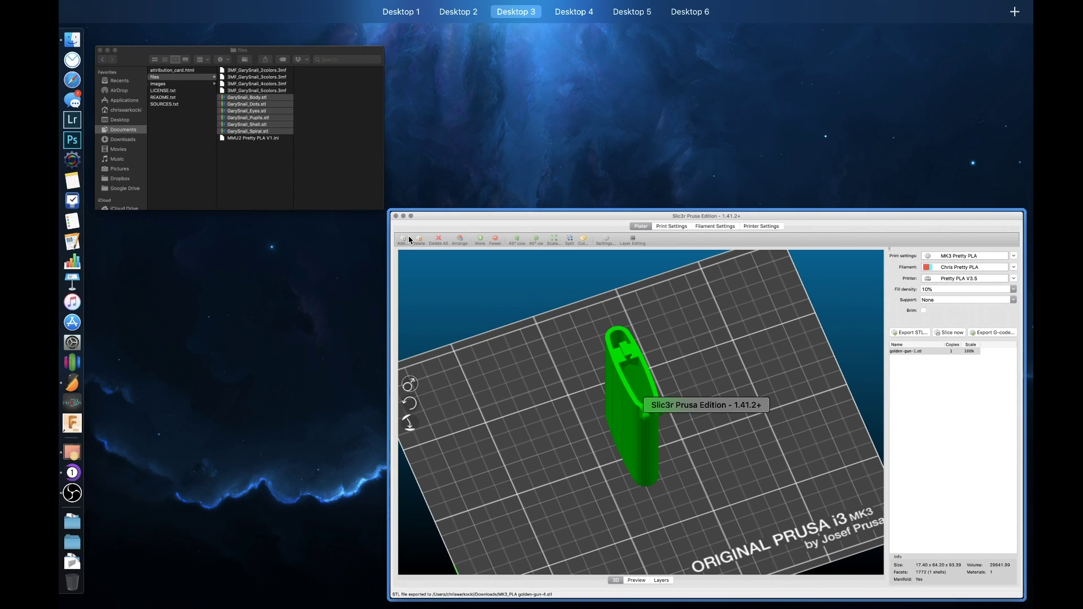
- Quick Look MK3_PLA golden-gun-4.stl in Downloads and rotate it to an upright end-on view
left_click(316, 113)
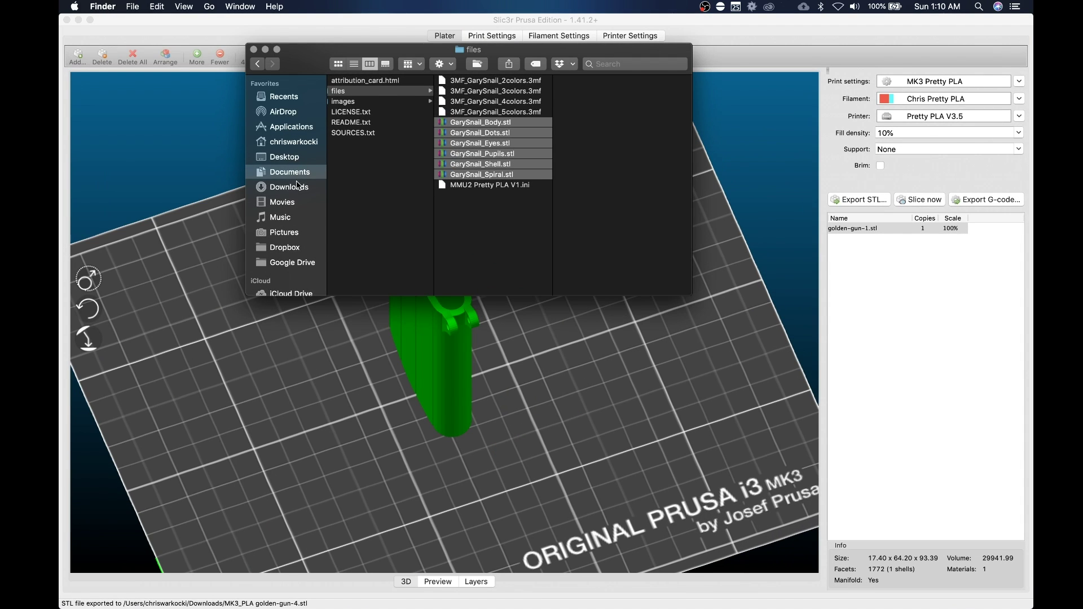
left_click(297, 190)
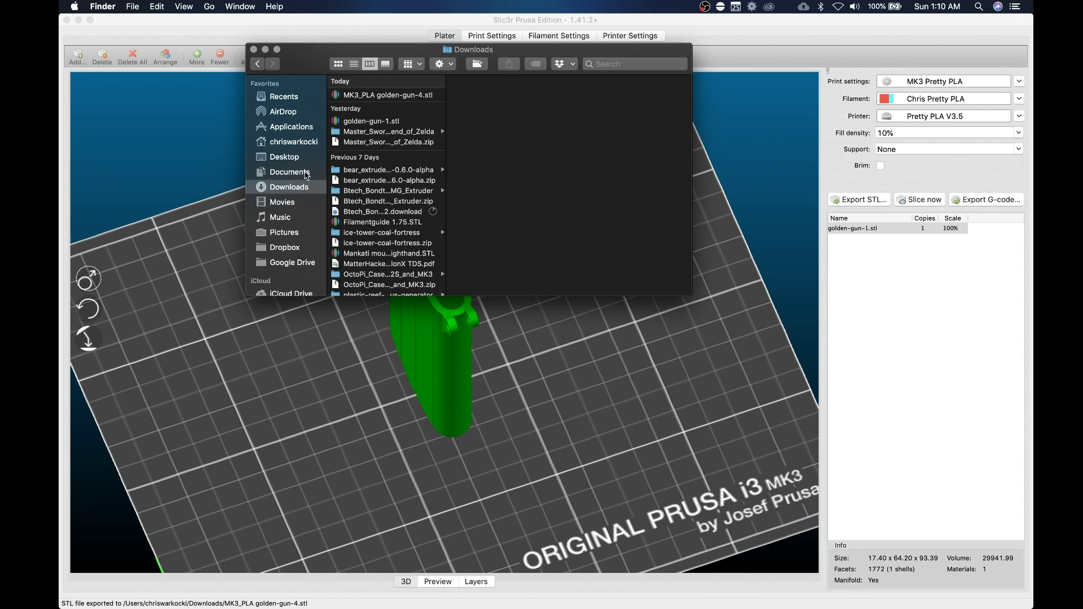
left_click(382, 96)
key("space")
left_click_drag(519, 207, 539, 137)
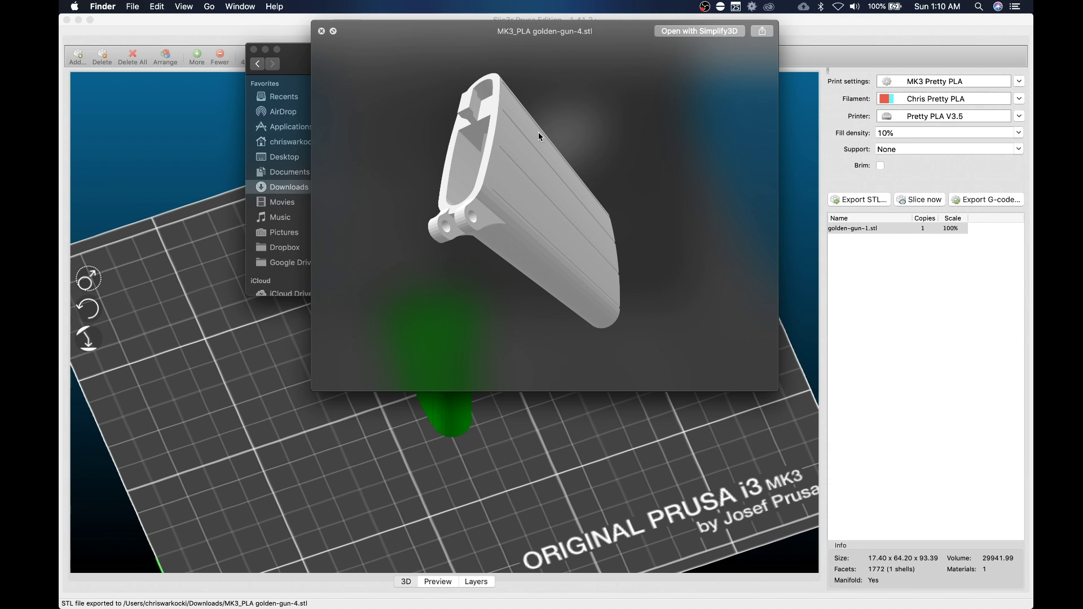
left_click_drag(538, 134, 529, 190)
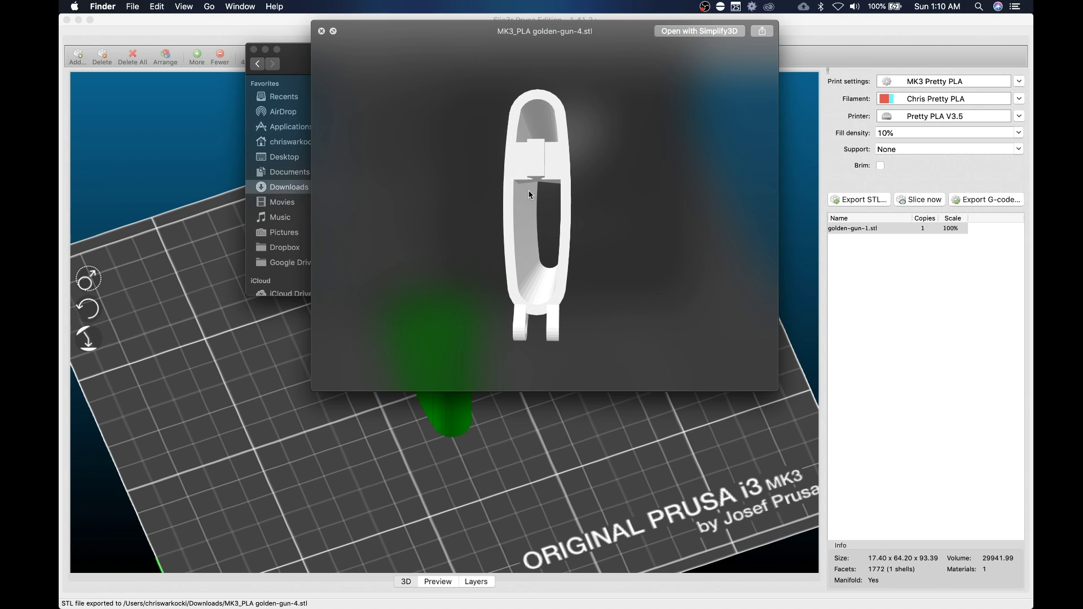